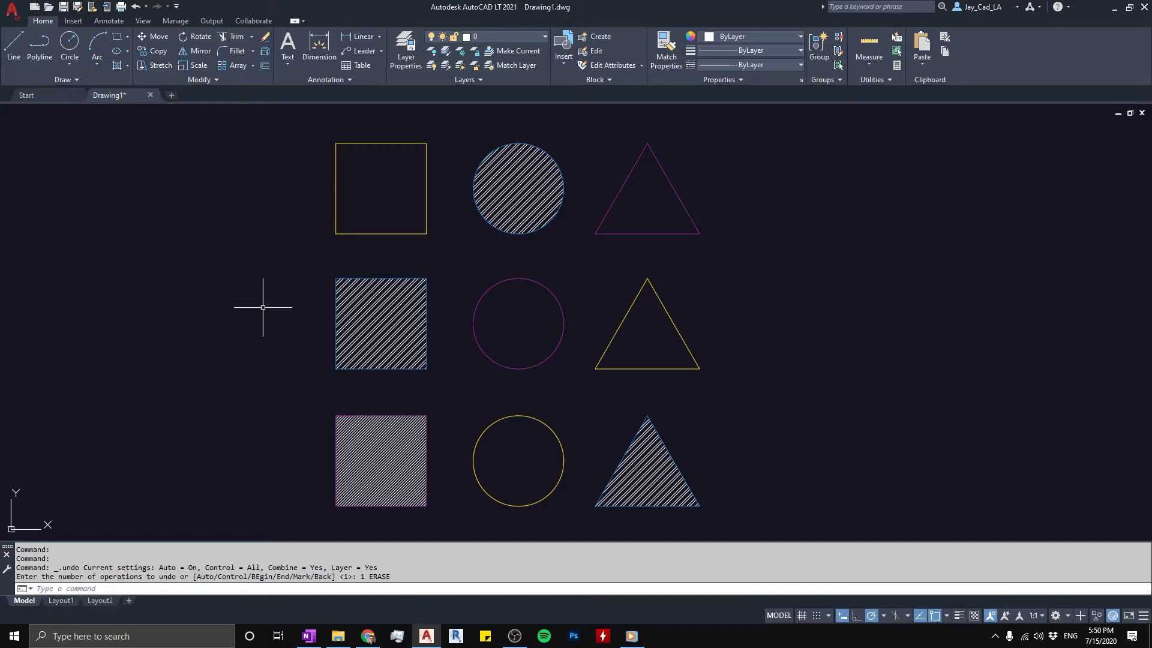
Check the bottom-left square's hatch and the hatch shared by the circle, square and triangle
{"action": "left_click", "coordinate": [385, 483]}
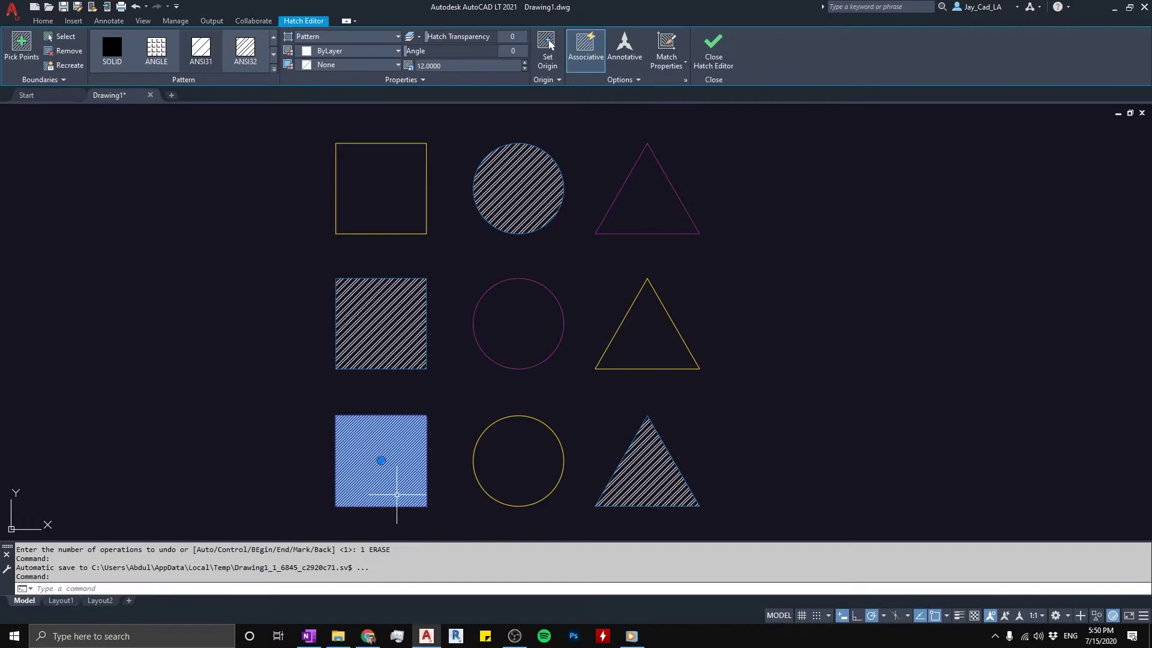
{"action": "key", "text": "Escape"}
{"action": "left_click", "coordinate": [379, 341]}
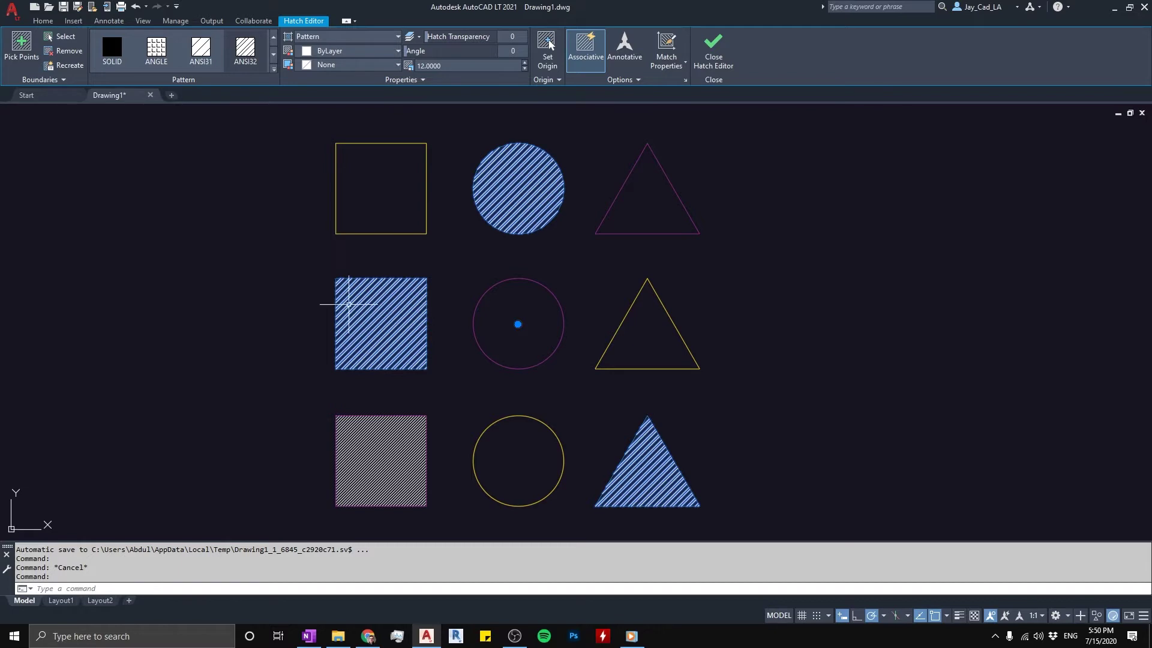
{"action": "key", "text": "Escape"}
Change the bottom-left square's hatch scale from 12 to 24
{"action": "left_click", "coordinate": [381, 460]}
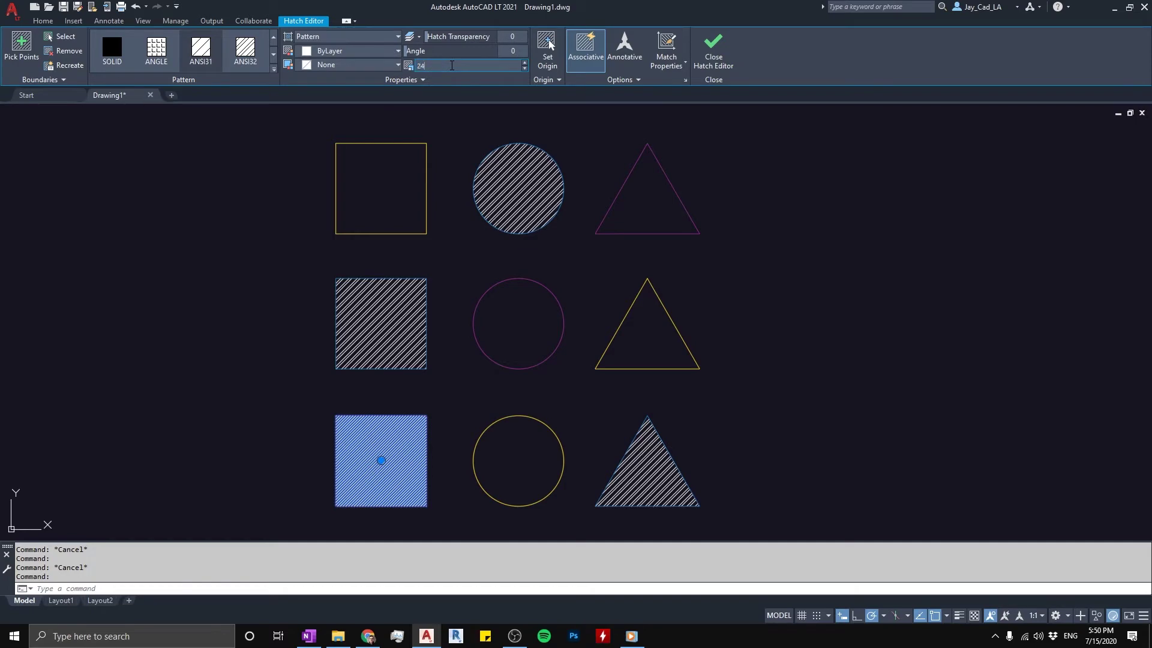
{"action": "key", "text": "Return"}
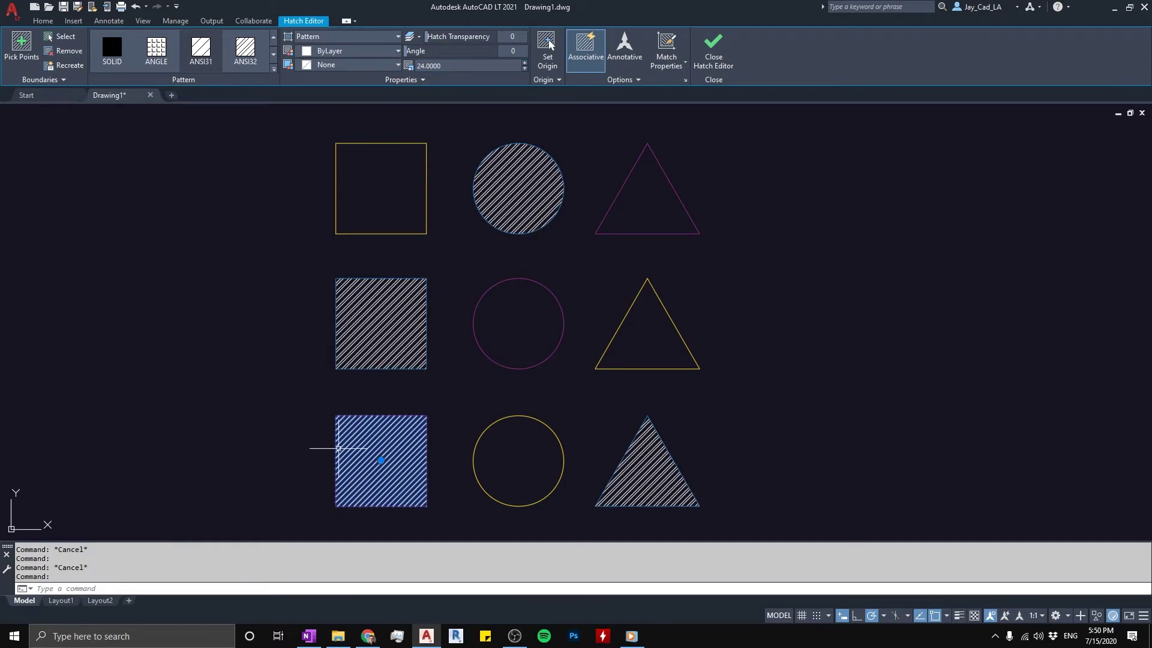
{"action": "right_click", "coordinate": [338, 448]}
Set the hatch shared by the top circle, middle-left square and bottom-right triangle to scale 24
{"action": "key", "text": "Escape"}
{"action": "key", "text": "Escape"}
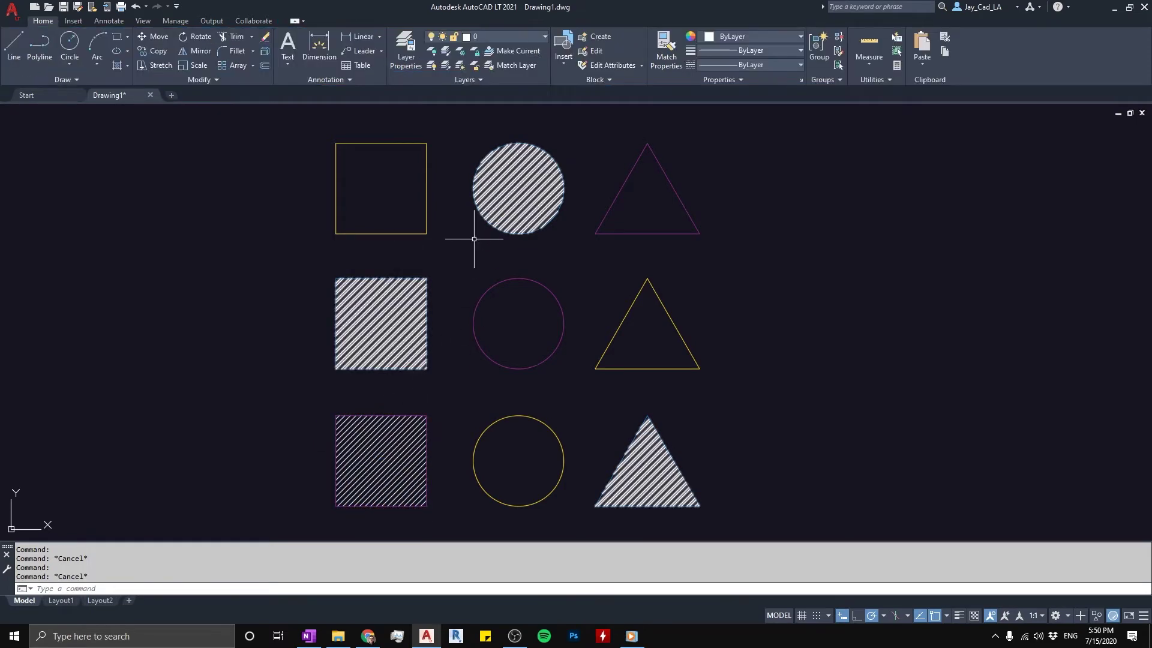
{"action": "left_click", "coordinate": [369, 311]}
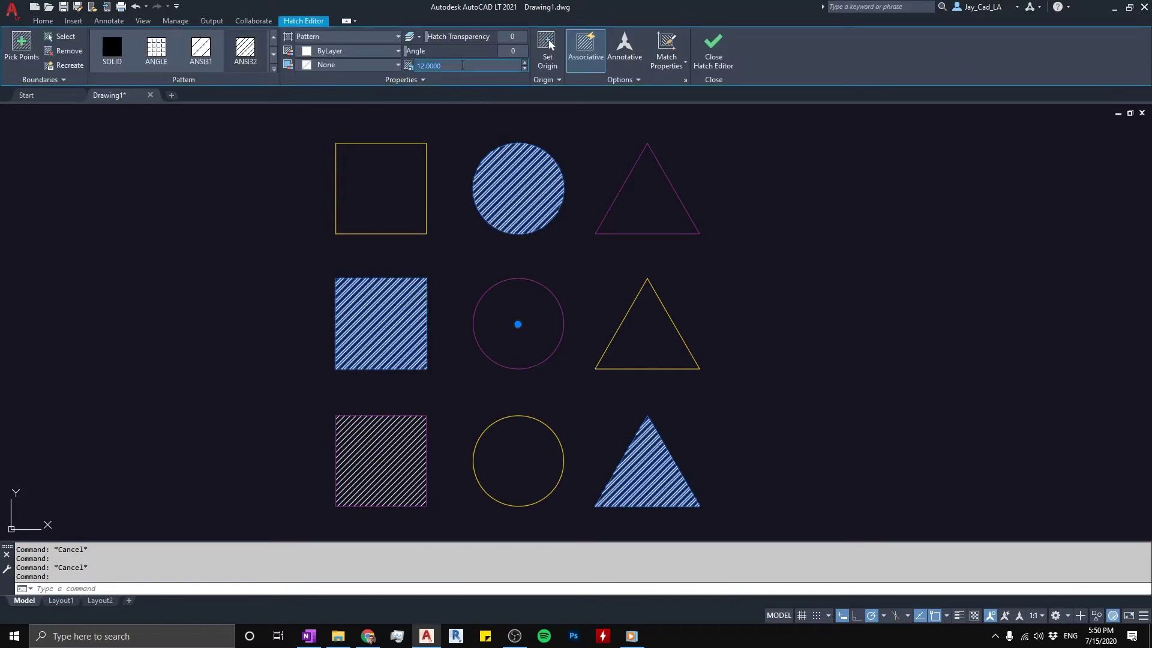
{"action": "left_click", "coordinate": [463, 66]}
{"action": "type", "text": "24"}
{"action": "key", "text": "Return"}
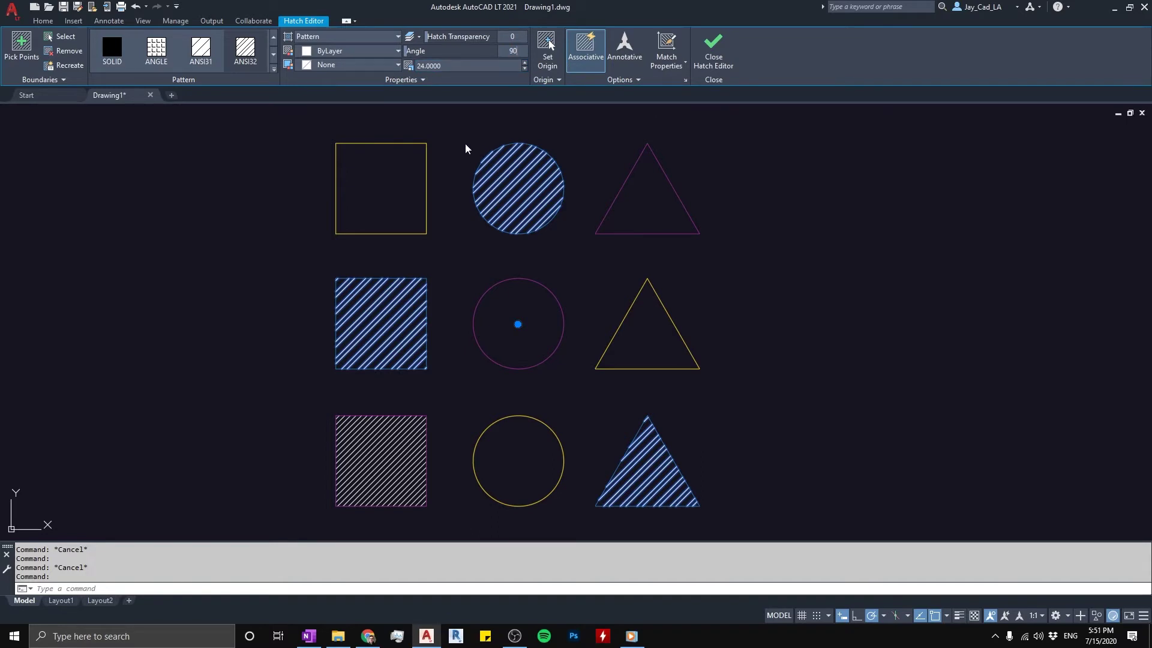
Rotate the shared hatch through angles 90 and 45 so its lines run horizontally
{"action": "key", "text": "Return"}
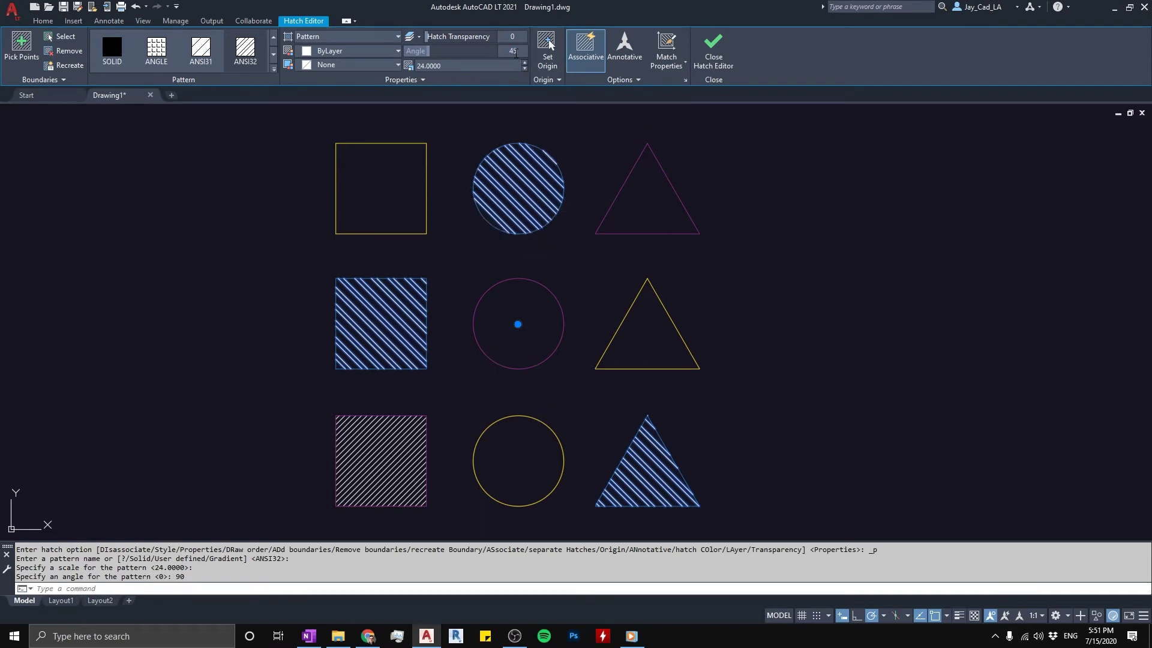
{"action": "key", "text": "Return"}
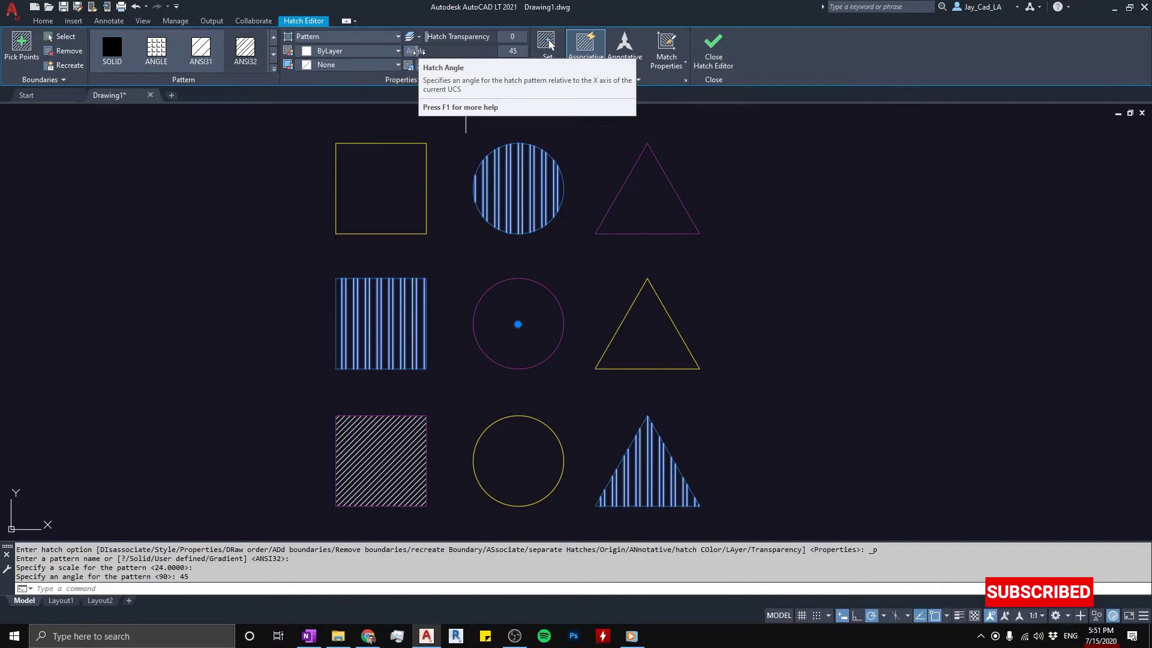
{"action": "mouse_move", "coordinate": [419, 51]}
{"action": "left_mouse_down"}
{"action": "mouse_move", "coordinate": [496, 51]}
{"action": "mouse_move", "coordinate": [431, 51]}
{"action": "mouse_move", "coordinate": [452, 50]}
{"action": "left_mouse_up"}
{"action": "key", "text": "Escape"}
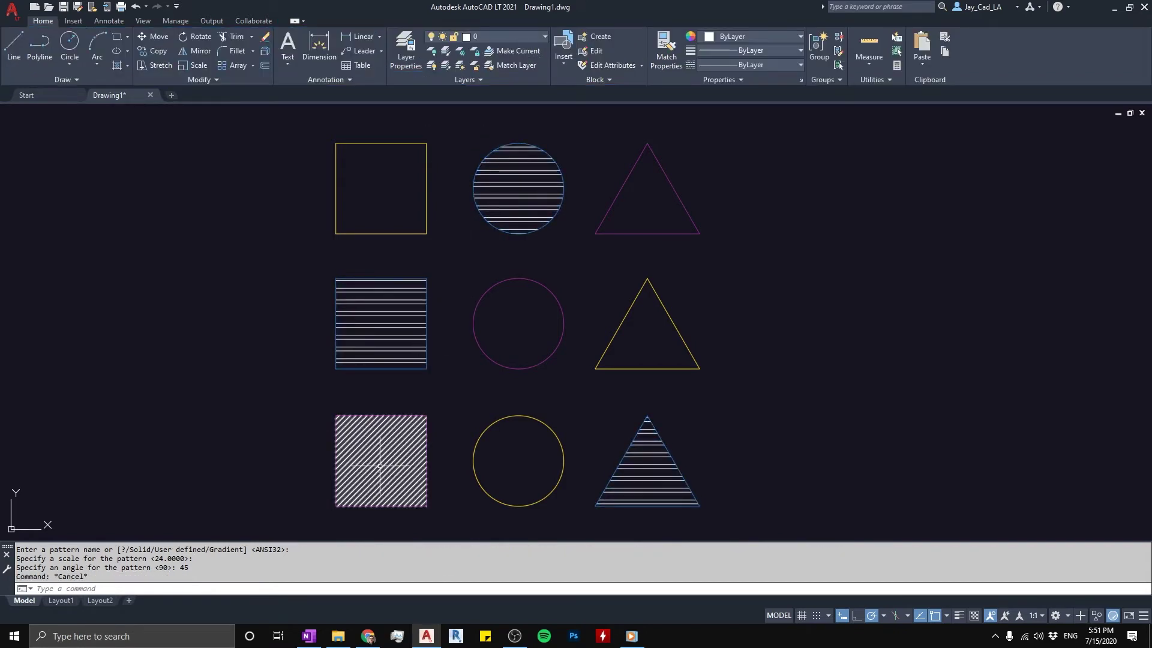
Try rotating the bottom-left square's hatch, then cancel the change
{"action": "left_click", "coordinate": [379, 463]}
{"action": "left_click_drag", "start_coordinate": [427, 51], "coordinate": [483, 41]}
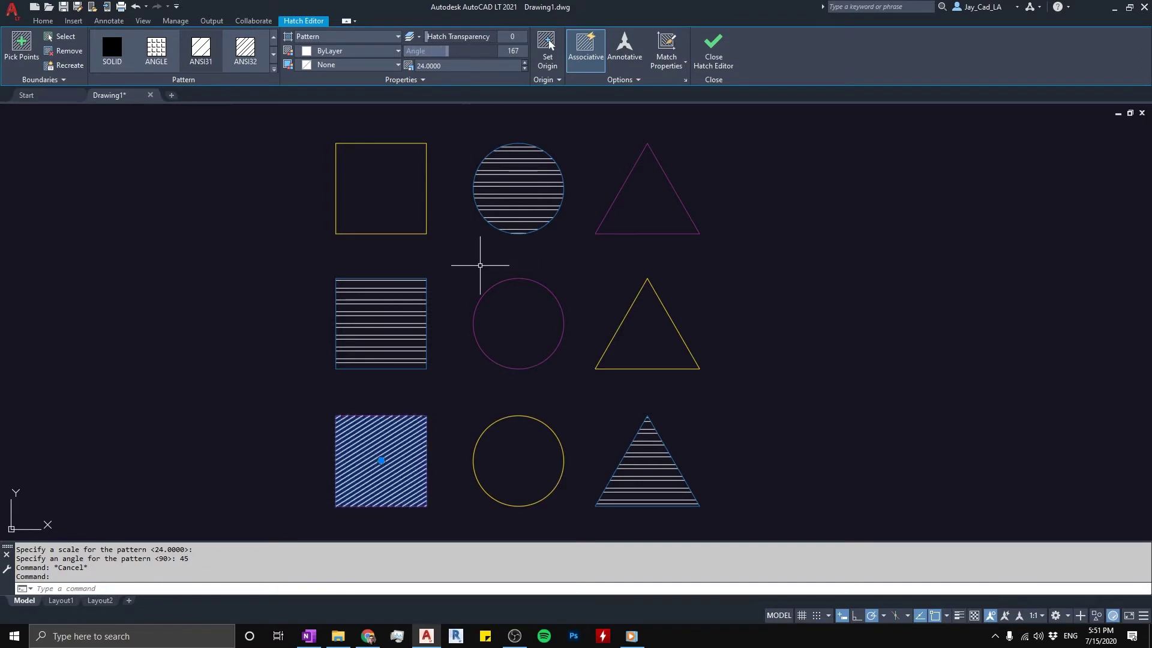
{"action": "key", "text": "Escape"}
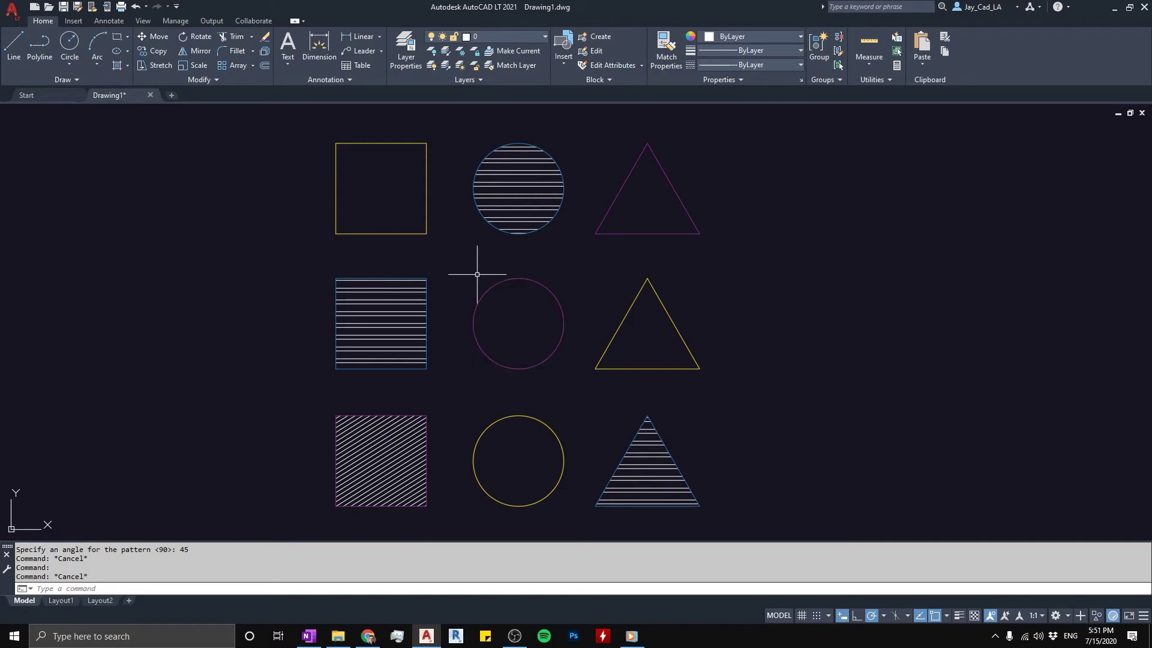
Start a new AR-B816 brick hatch with angle 45 and scale 18
{"action": "left_click", "coordinate": [118, 66]}
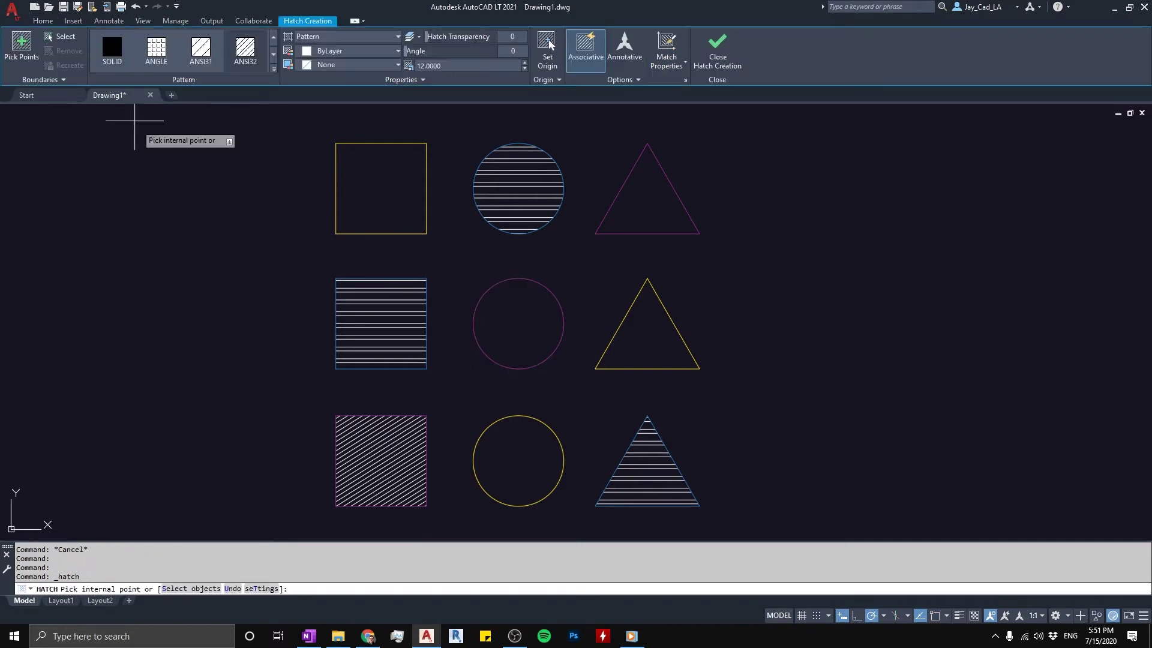
{"action": "left_click", "coordinate": [274, 55]}
{"action": "left_click", "coordinate": [274, 55]}
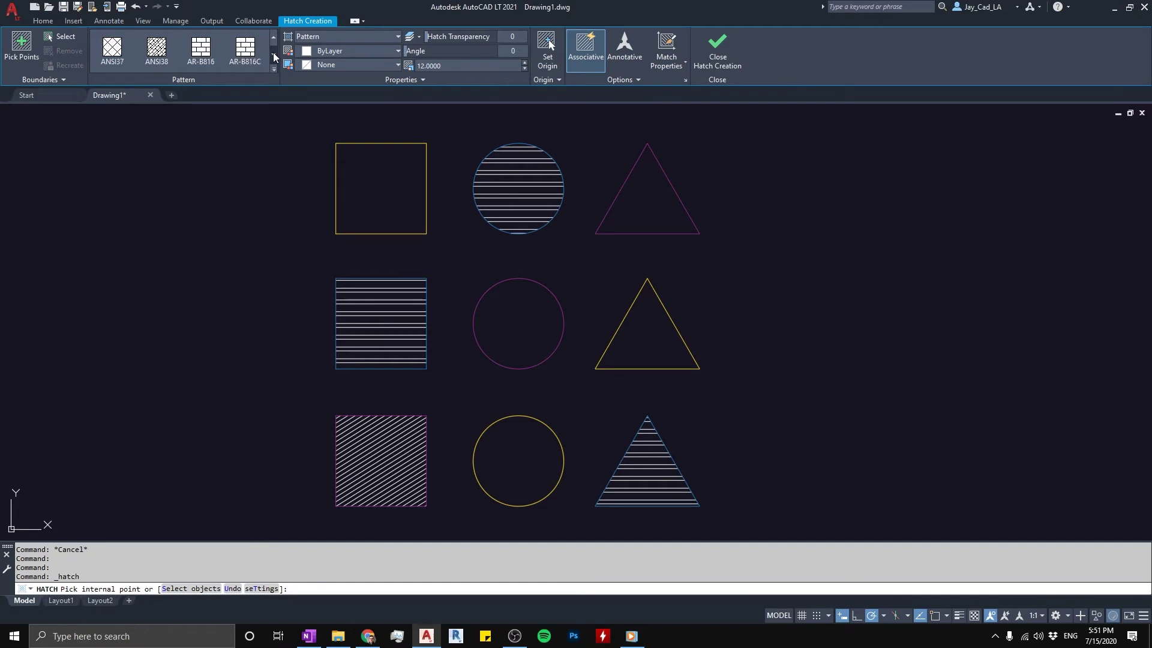
{"action": "left_click", "coordinate": [201, 48]}
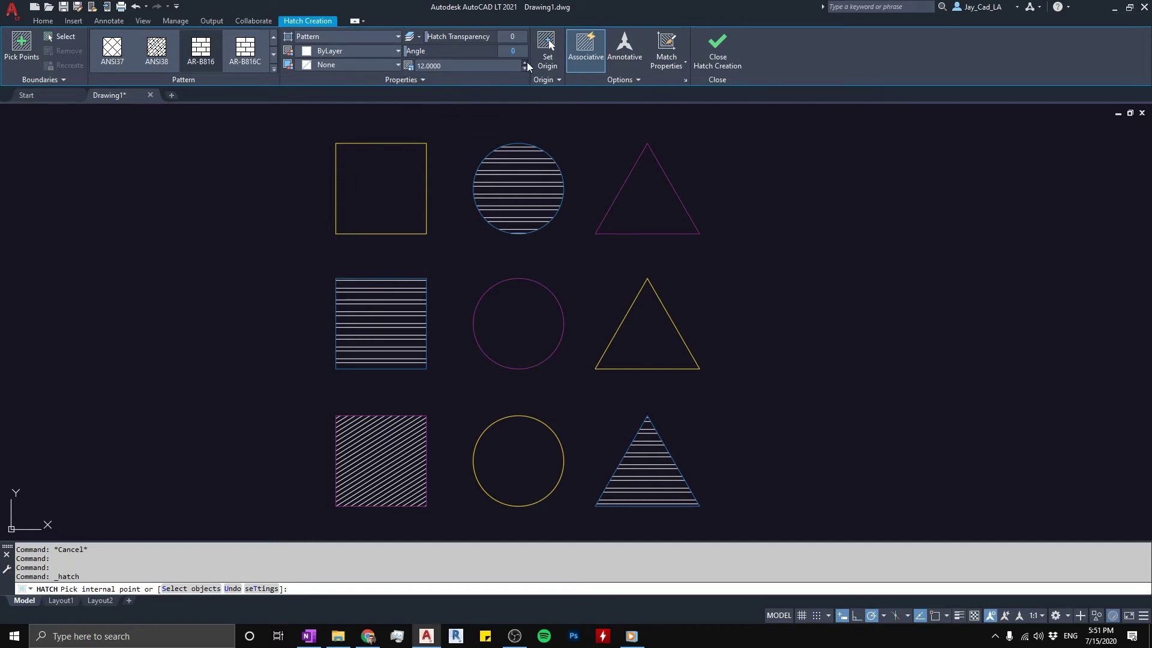
{"action": "type", "text": "45"}
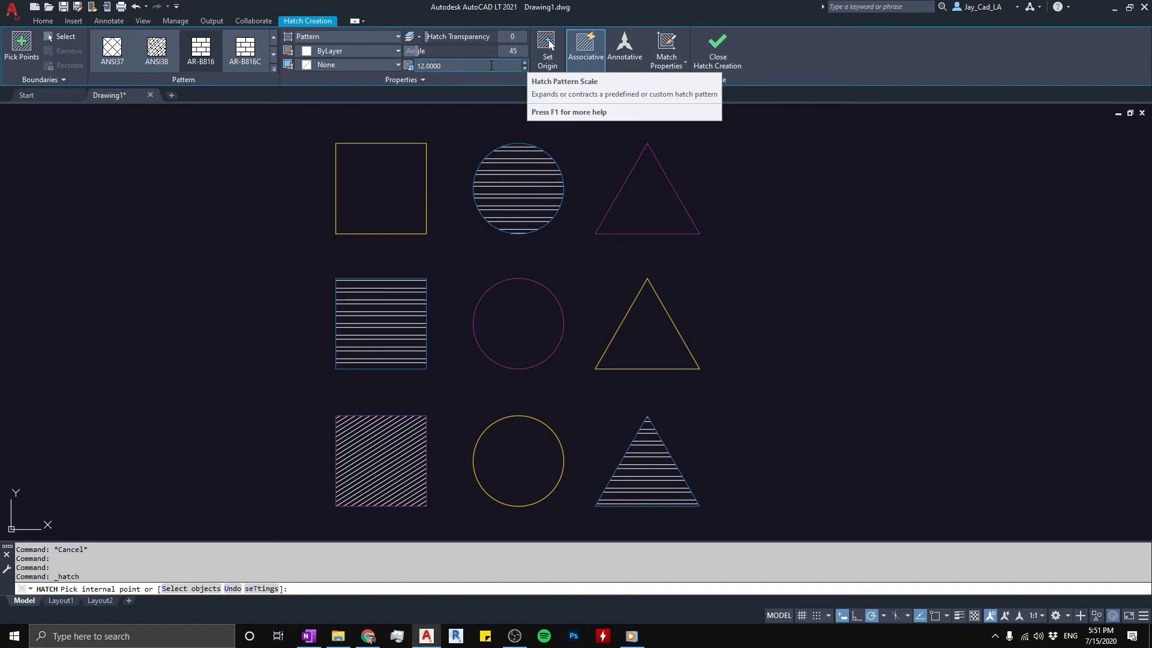
{"action": "left_click", "coordinate": [460, 67]}
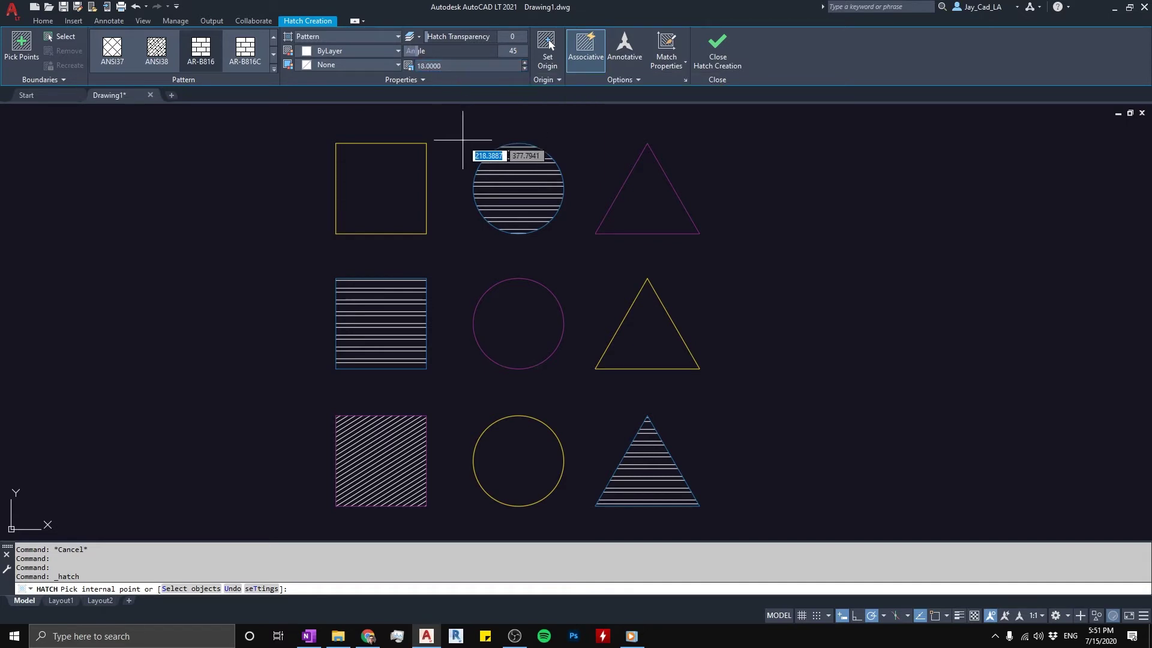
Fill the top-left square with the brick hatch and set its scale to 1
{"action": "left_click", "coordinate": [389, 186]}
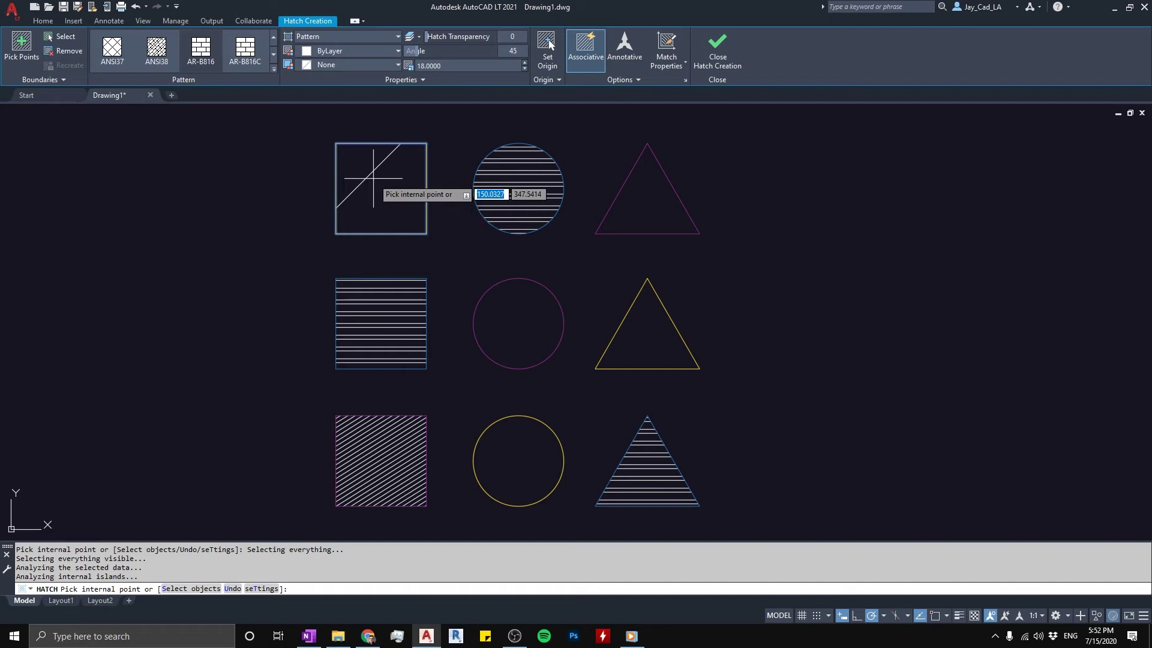
{"action": "scroll", "coordinate": [368, 154], "scroll_direction": "up", "scroll_amount": 2}
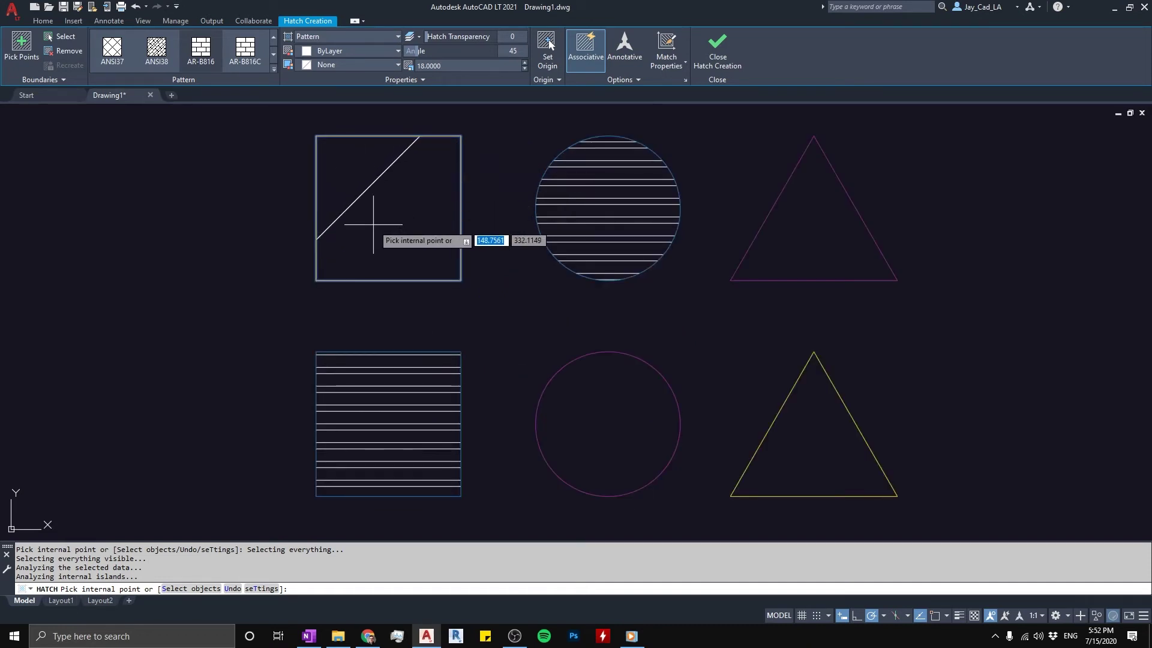
{"action": "scroll", "coordinate": [373, 225], "scroll_direction": "down", "scroll_amount": 2}
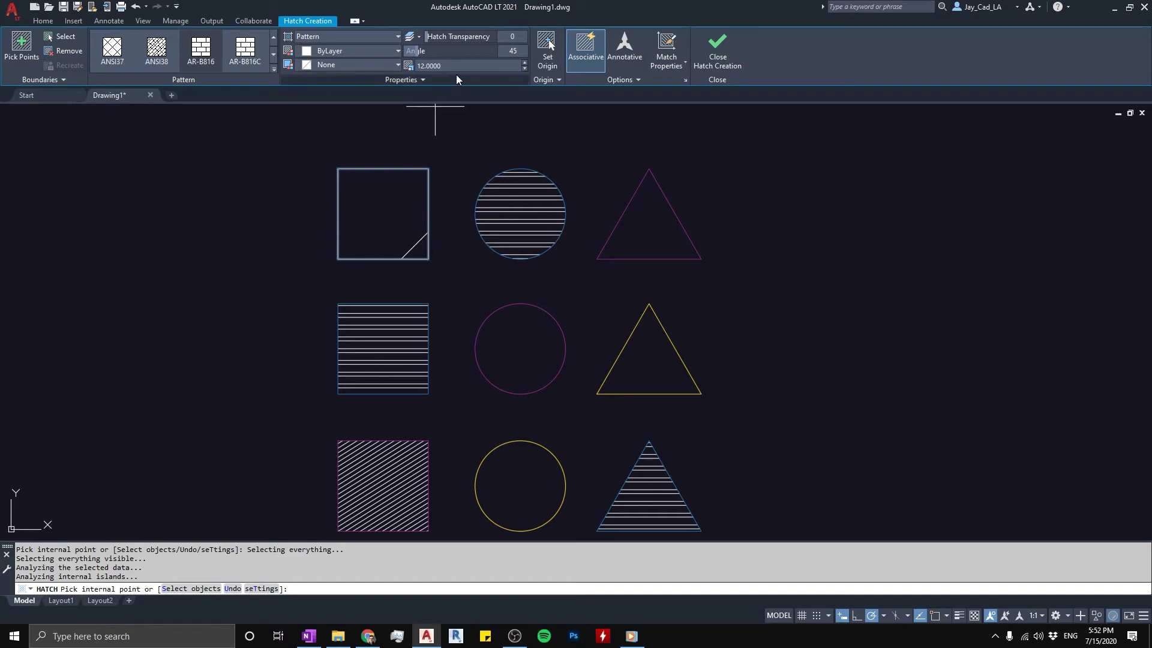
{"action": "left_click", "coordinate": [460, 64]}
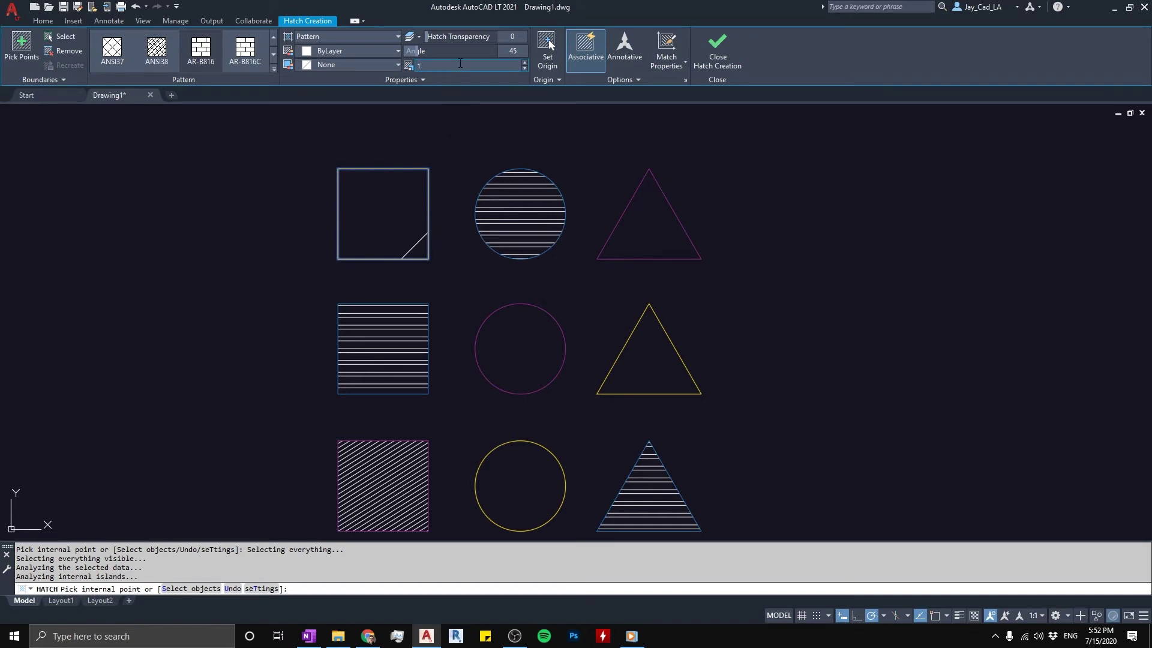
{"action": "type", "text": "1"}
{"action": "key", "text": "Return"}
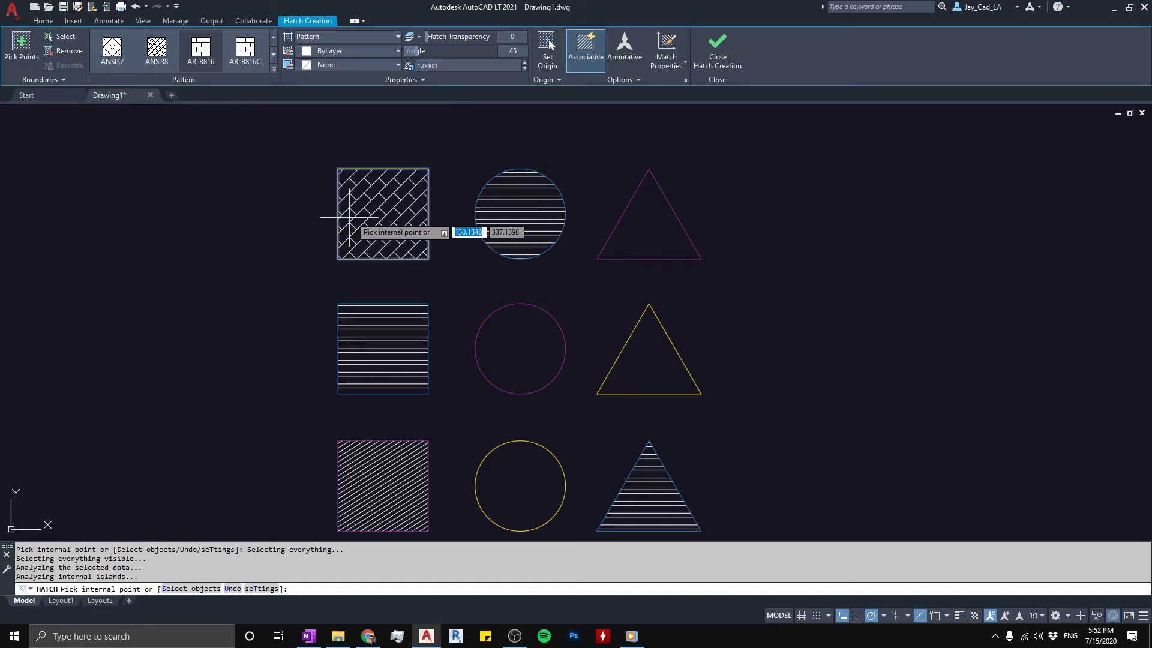
Recenter the shape grid and close hatch creation
{"action": "scroll", "coordinate": [353, 217], "scroll_direction": "up", "scroll_amount": 2}
{"action": "scroll", "coordinate": [386, 247], "scroll_direction": "up", "scroll_amount": 2}
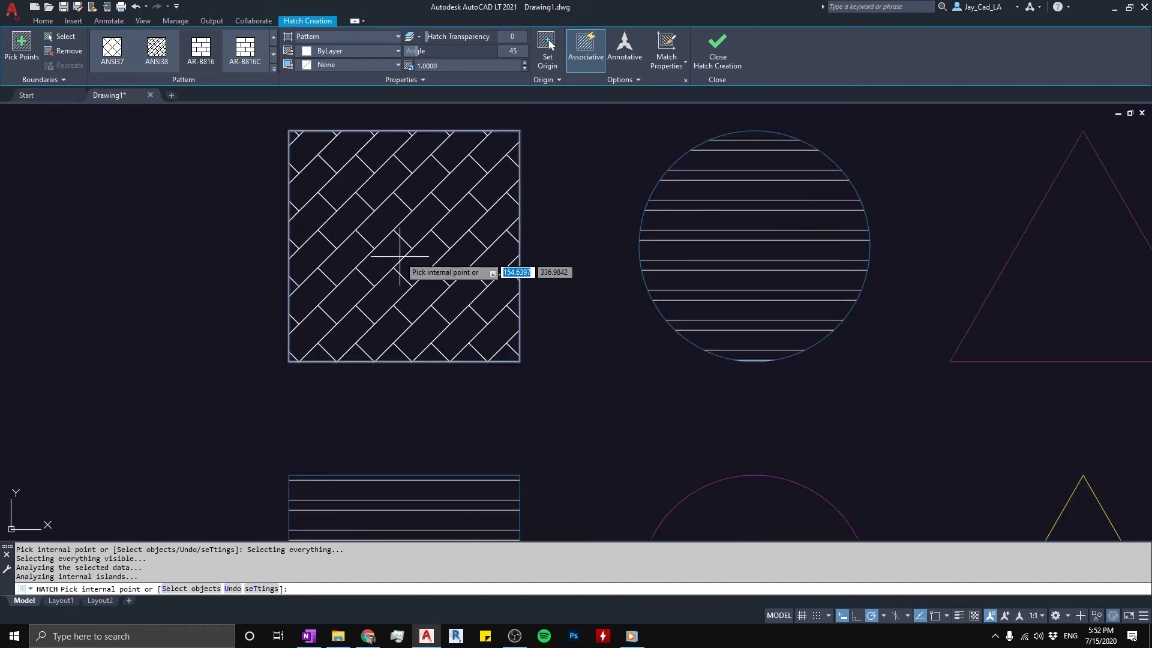
{"action": "scroll", "coordinate": [355, 196], "scroll_direction": "down", "scroll_amount": 2}
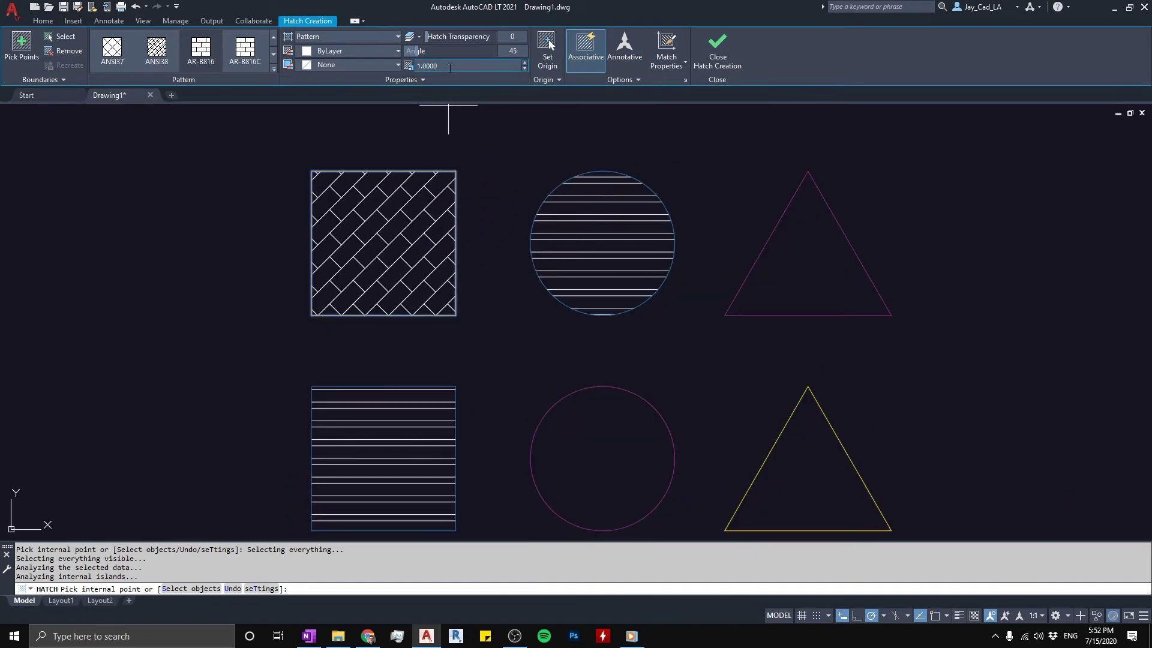
{"action": "scroll", "coordinate": [381, 211], "scroll_direction": "down", "scroll_amount": 2}
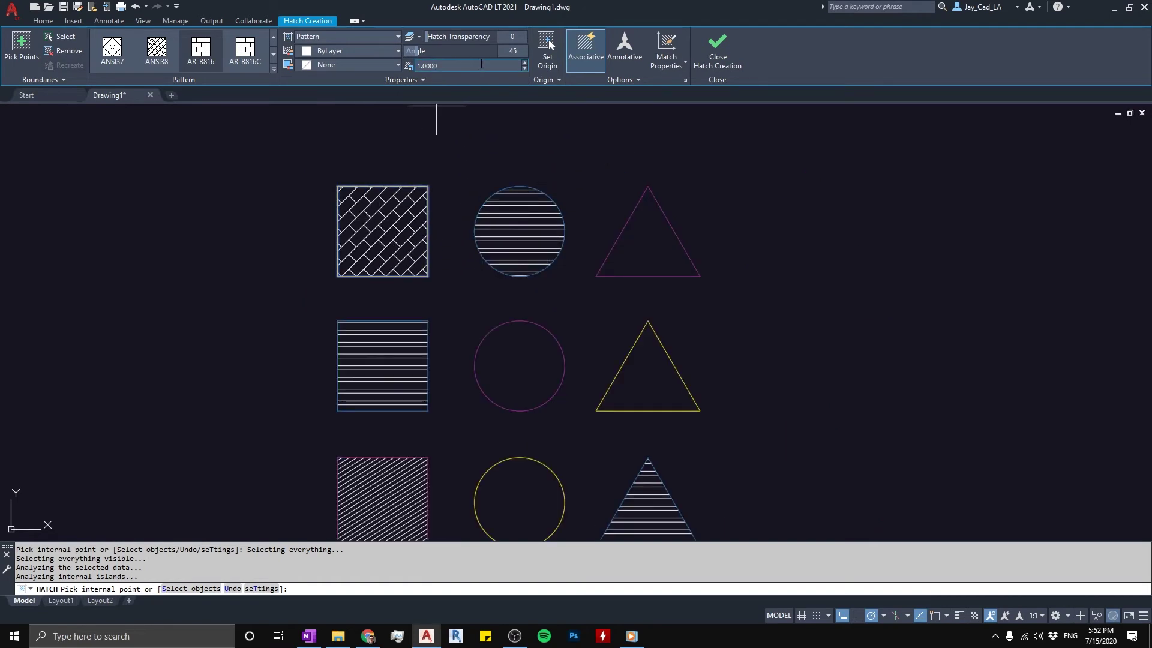
{"action": "middle_click_drag", "start_coordinate": [379, 263], "coordinate": [393, 209]}
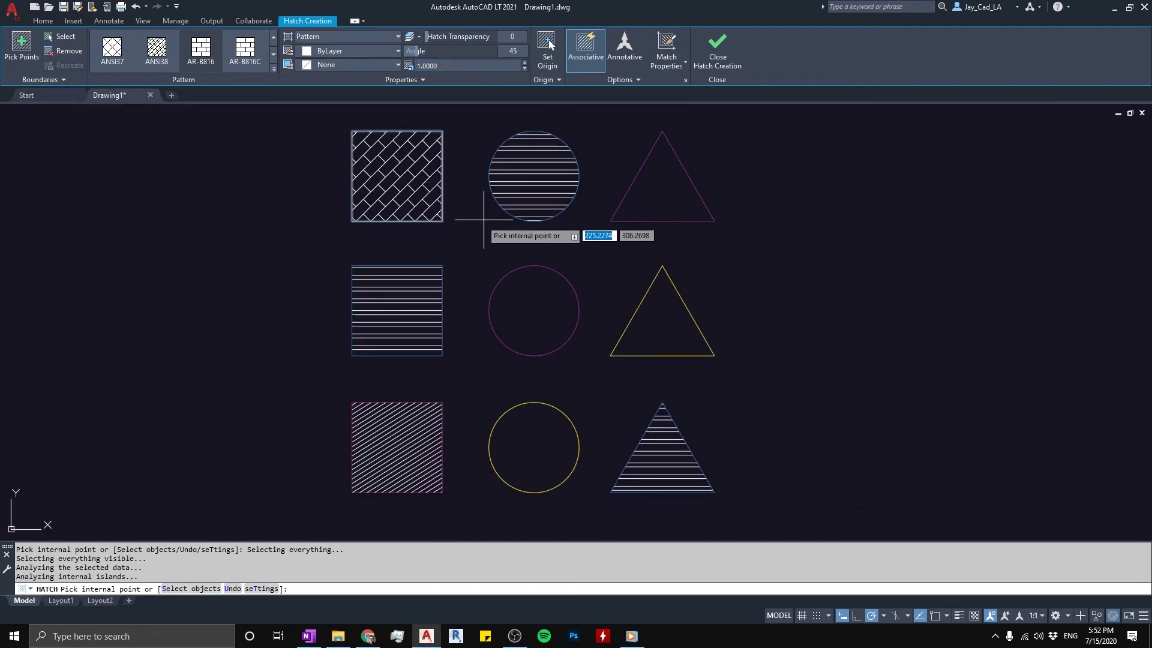
{"action": "left_click", "coordinate": [718, 51]}
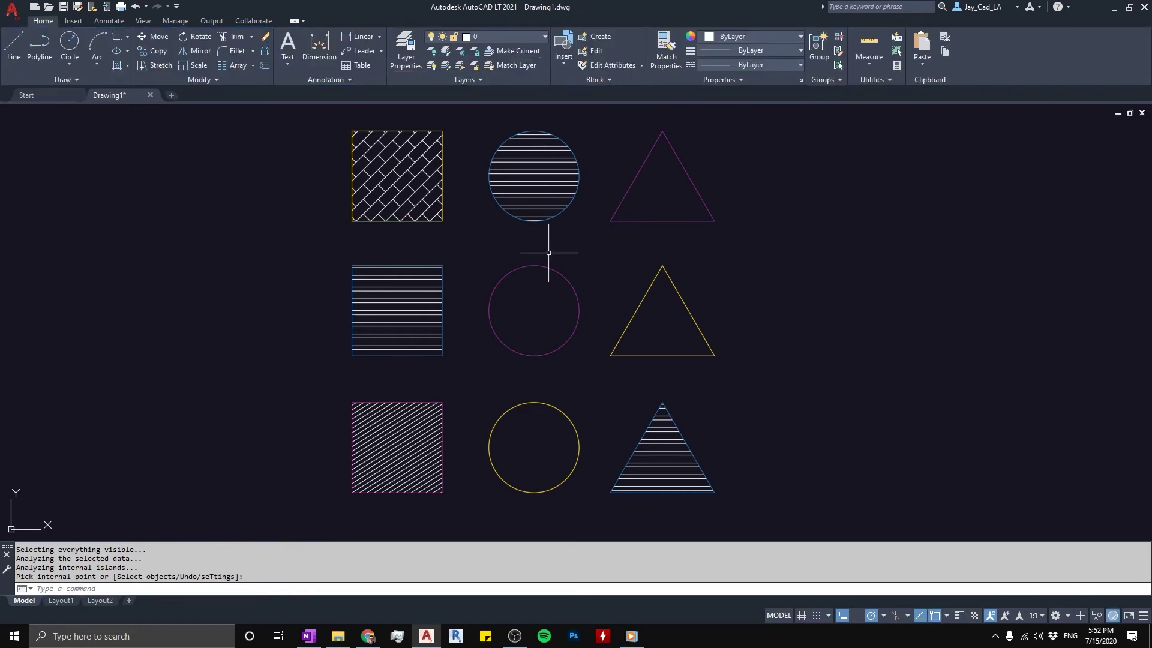
Switch the top-left square's hatch to AR-B816C bricks at angle 90 and scale 2
{"action": "left_click", "coordinate": [403, 173]}
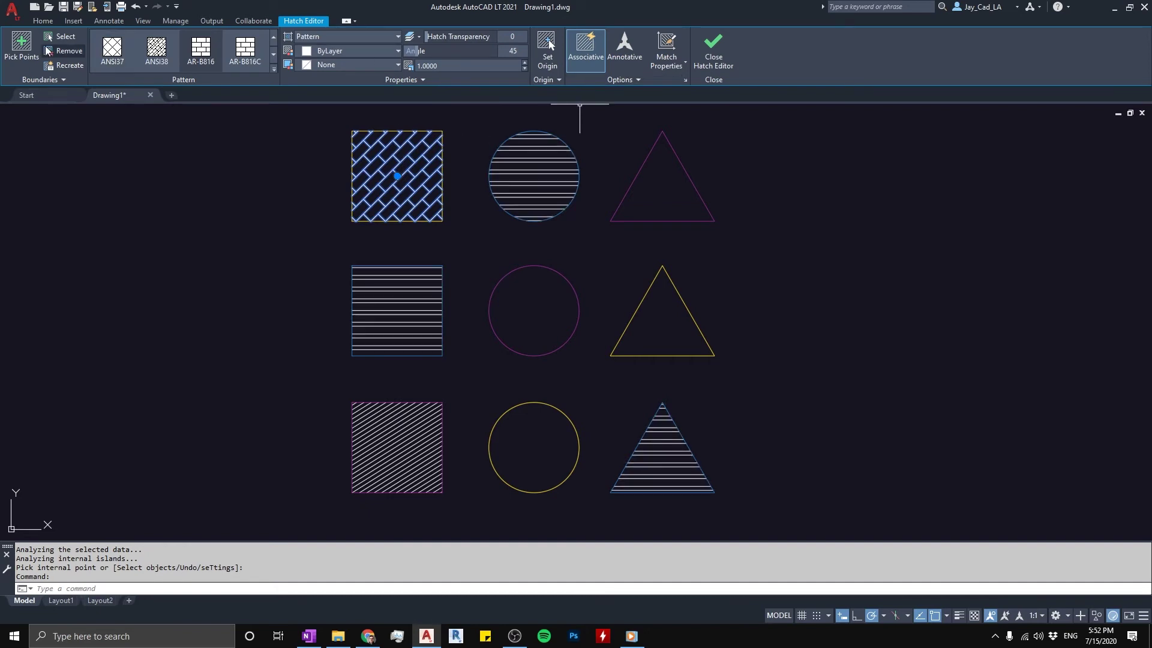
{"action": "left_click", "coordinate": [243, 49]}
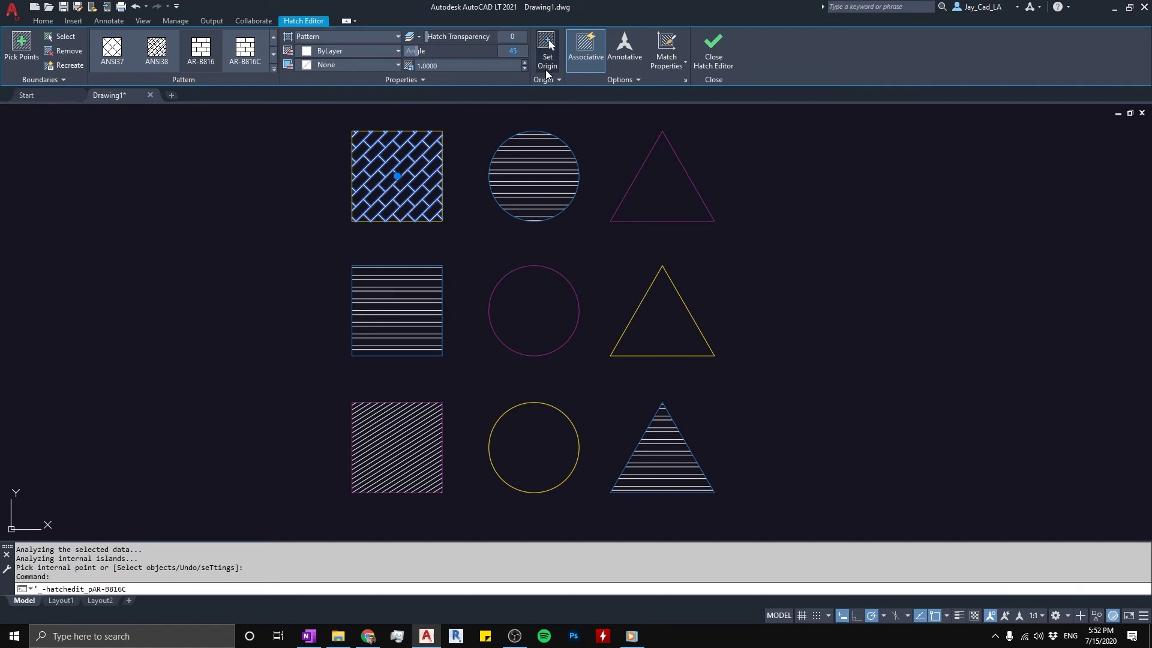
{"action": "type", "text": "90"}
{"action": "key", "text": "Return"}
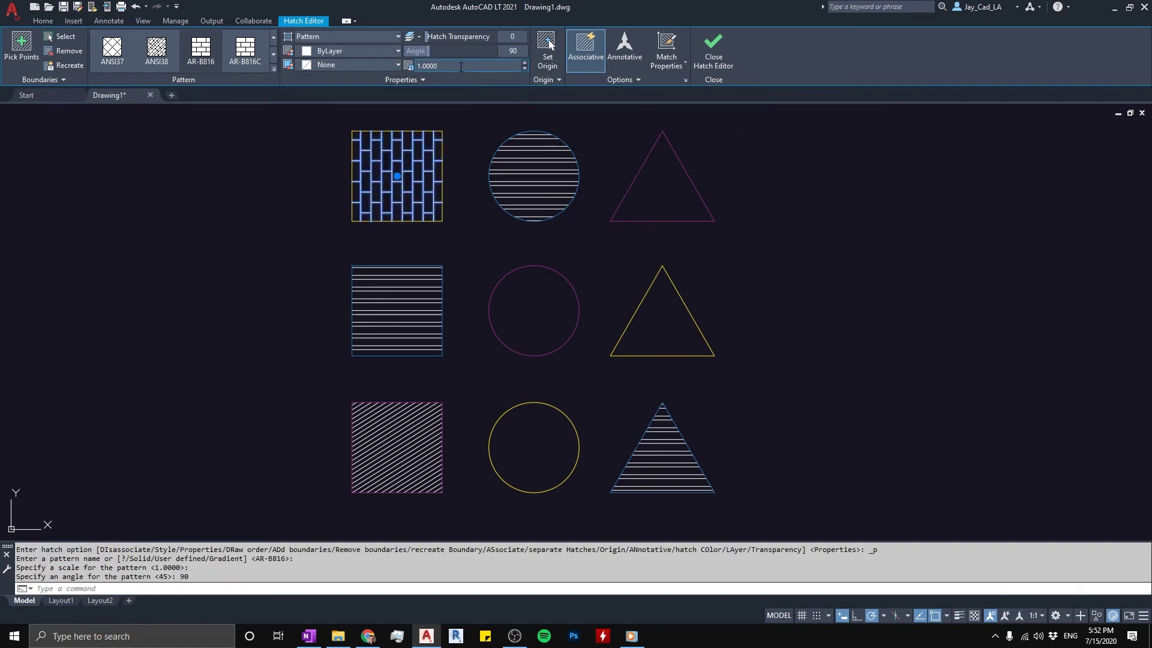
{"action": "left_click", "coordinate": [459, 67]}
{"action": "type", "text": "2"}
{"action": "key", "text": "Return"}
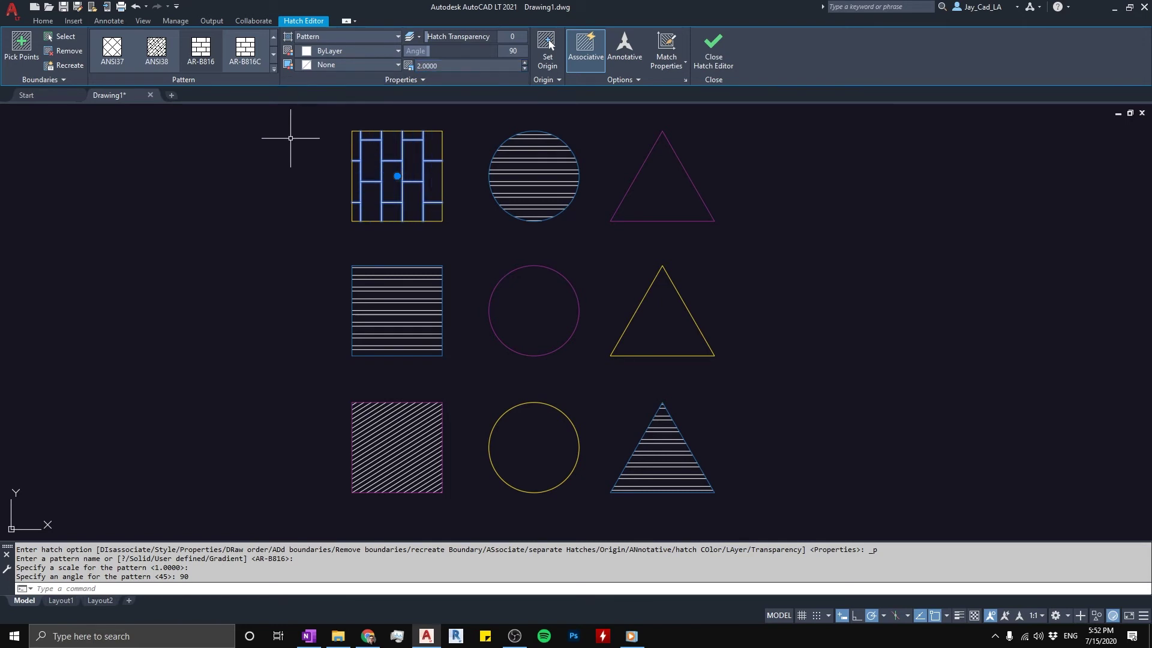
{"action": "left_click", "coordinate": [245, 48]}
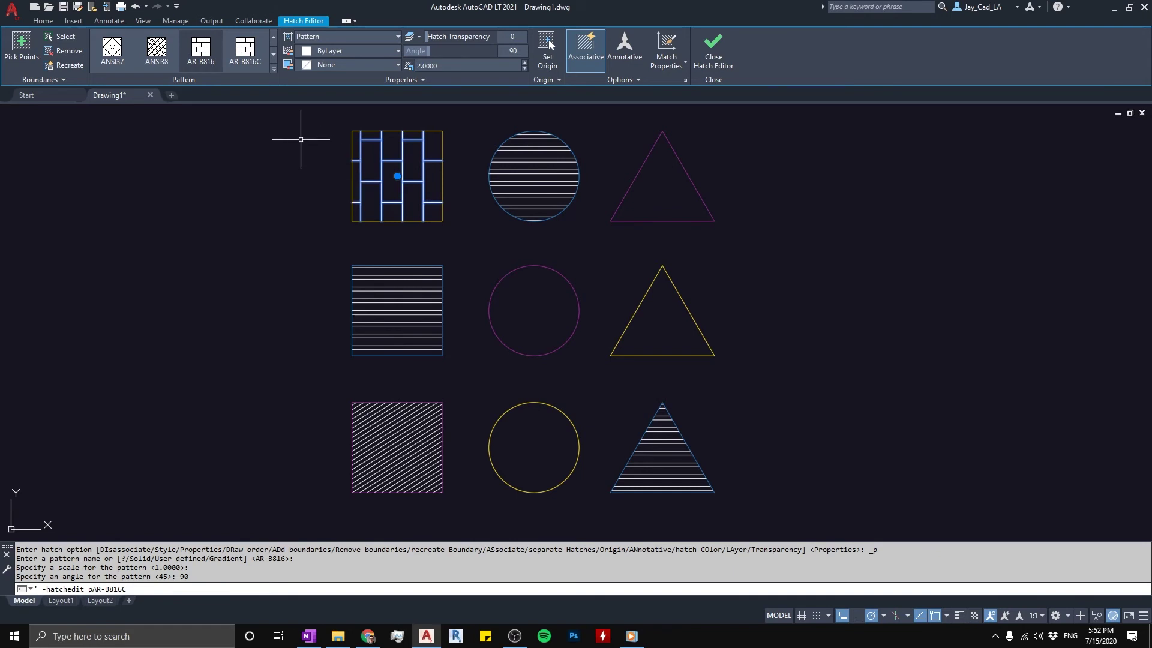
{"action": "left_click", "coordinate": [249, 49]}
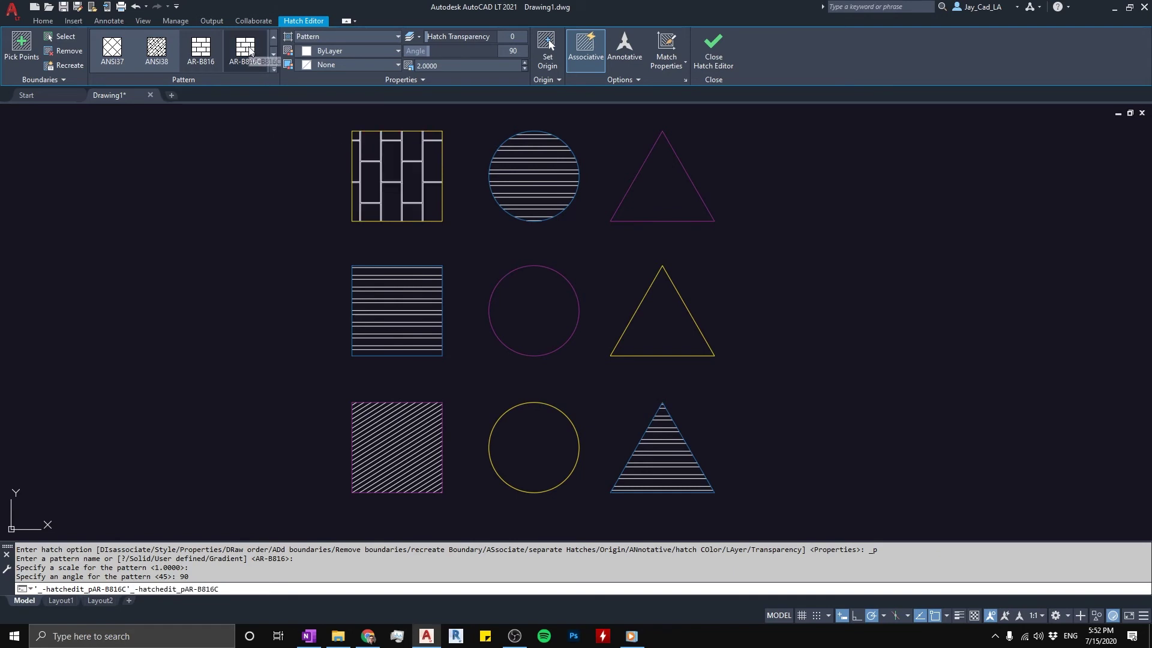
Replace the top-left square's brick hatch with the ANSI37 crosshatch at scale 24
{"action": "left_click", "coordinate": [156, 48]}
{"action": "left_click", "coordinate": [112, 53]}
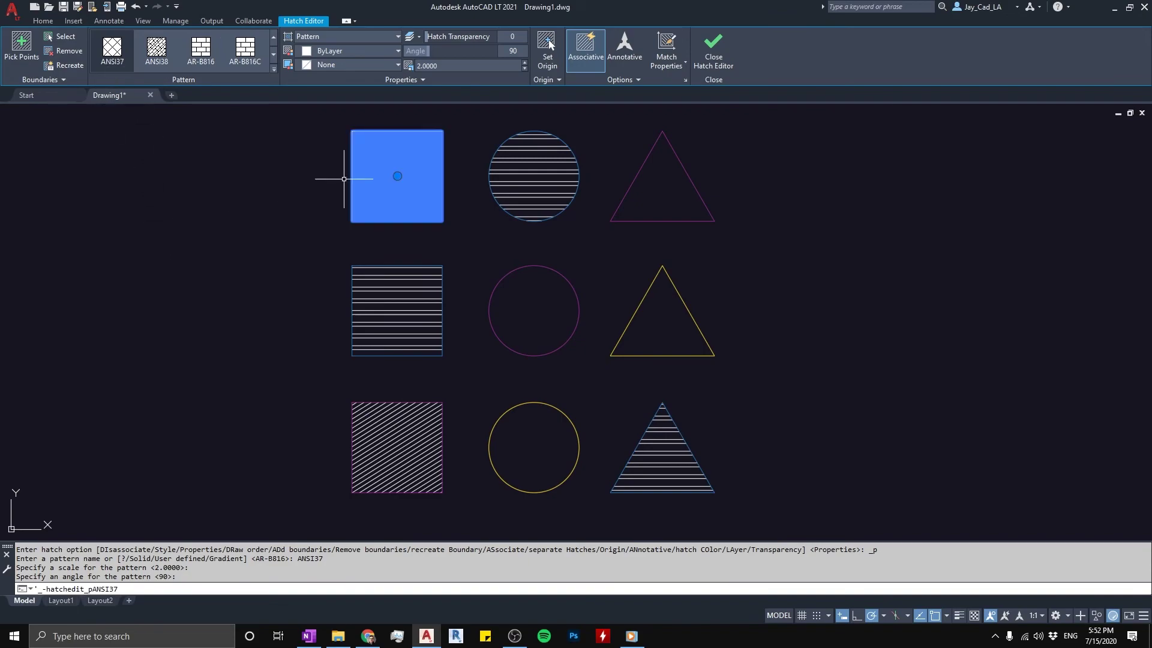
{"action": "scroll", "coordinate": [401, 155], "scroll_direction": "up", "scroll_amount": 6}
{"action": "scroll", "coordinate": [284, 236], "scroll_direction": "down", "scroll_amount": 8}
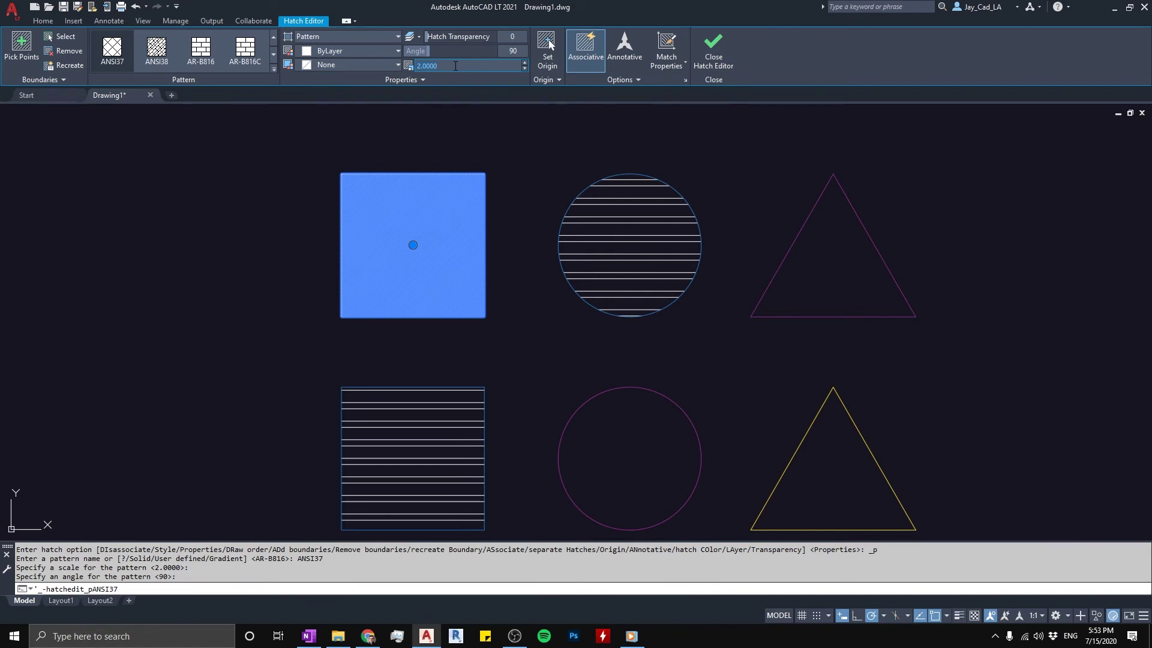
{"action": "key", "text": "Return"}
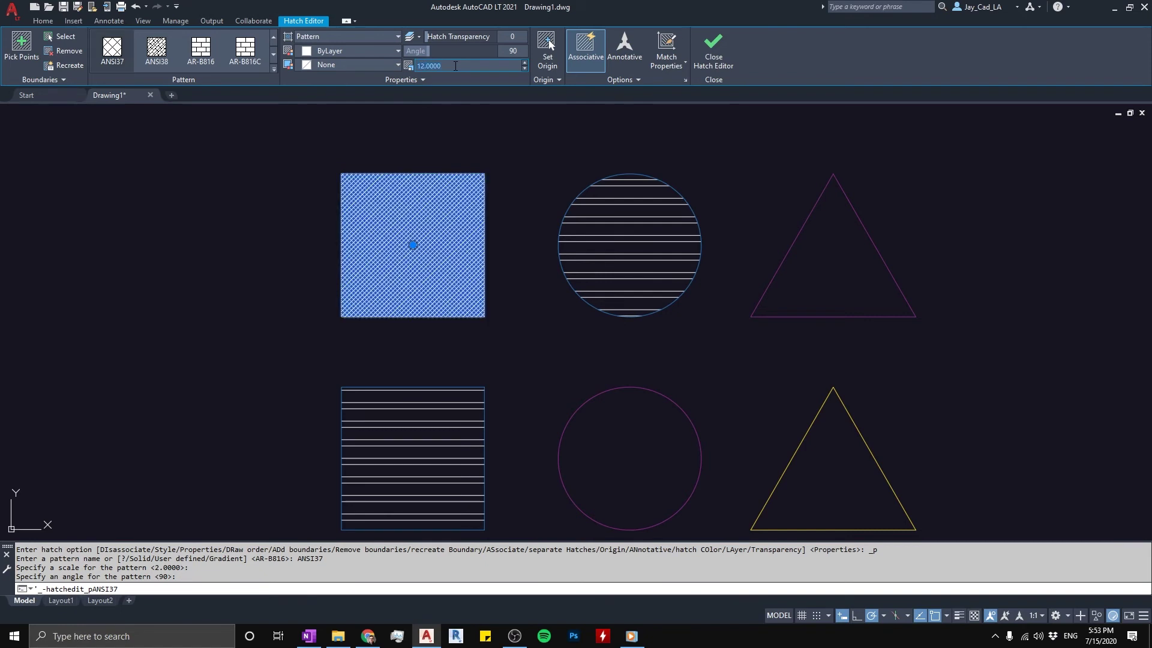
{"action": "key", "text": "Return"}
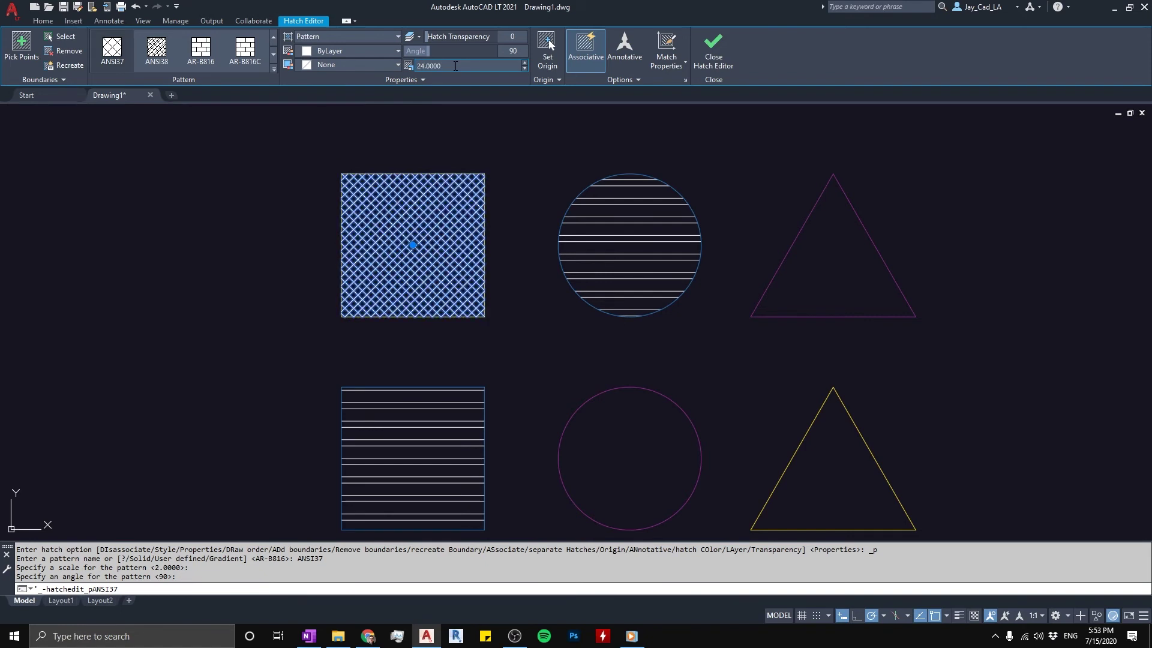
Reselect the crosshatched square's hatch and show the full hatch pattern gallery
{"action": "middle_click_drag", "start_coordinate": [329, 215], "coordinate": [312, 177]}
{"action": "middle_click_drag", "start_coordinate": [402, 192], "coordinate": [312, 210]}
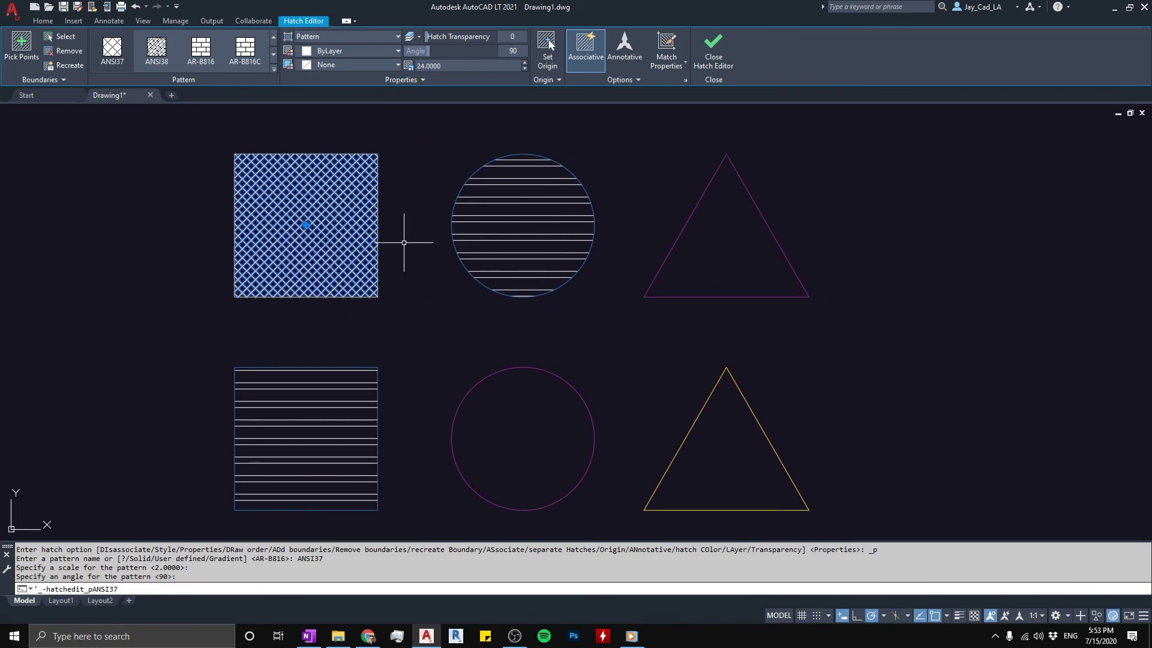
{"action": "key", "text": "Escape"}
{"action": "middle_click_drag", "start_coordinate": [394, 269], "coordinate": [412, 246]}
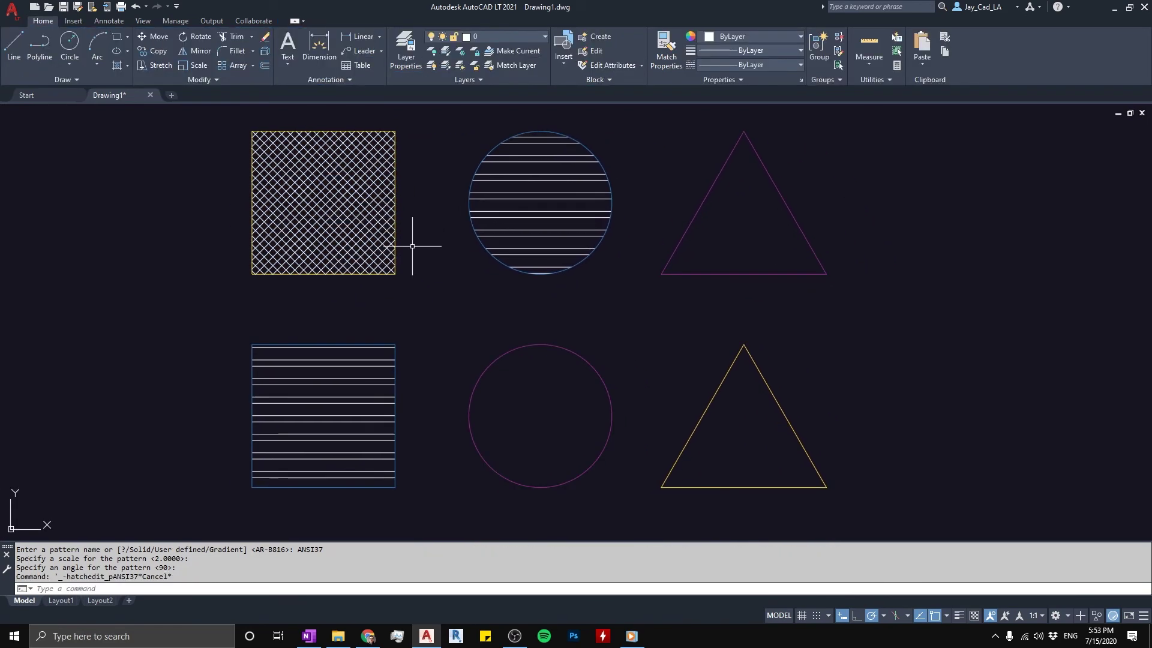
{"action": "left_click", "coordinate": [357, 227]}
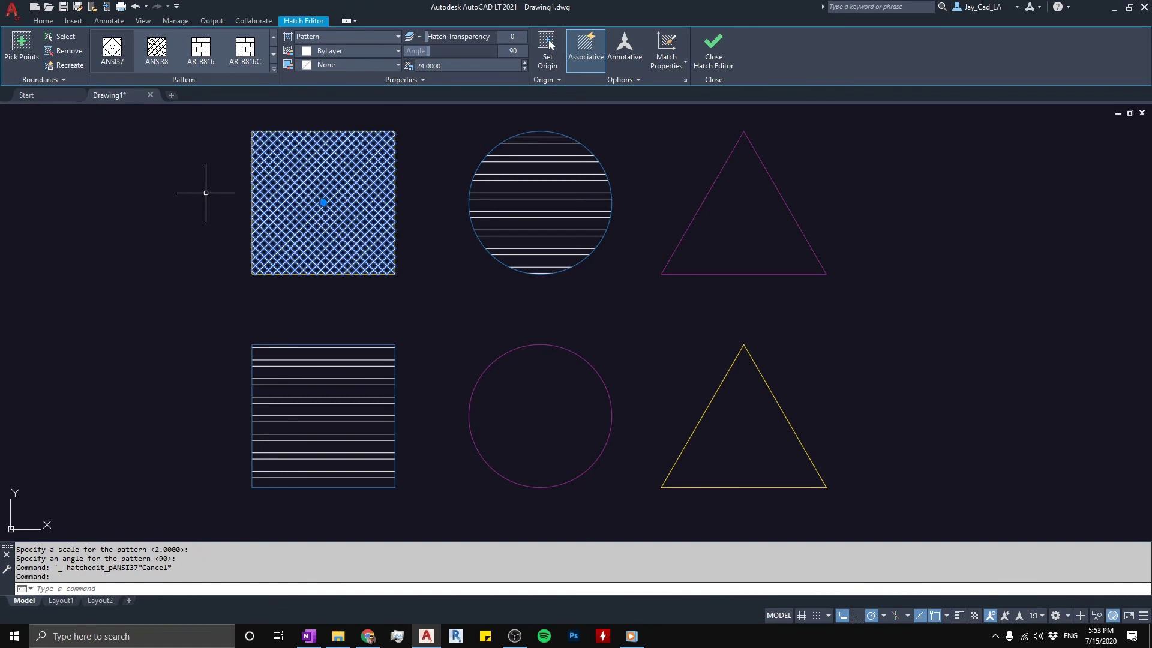
{"action": "scroll", "coordinate": [206, 193], "scroll_direction": "down", "scroll_amount": 2}
{"action": "middle_click_drag", "start_coordinate": [198, 239], "coordinate": [261, 232]}
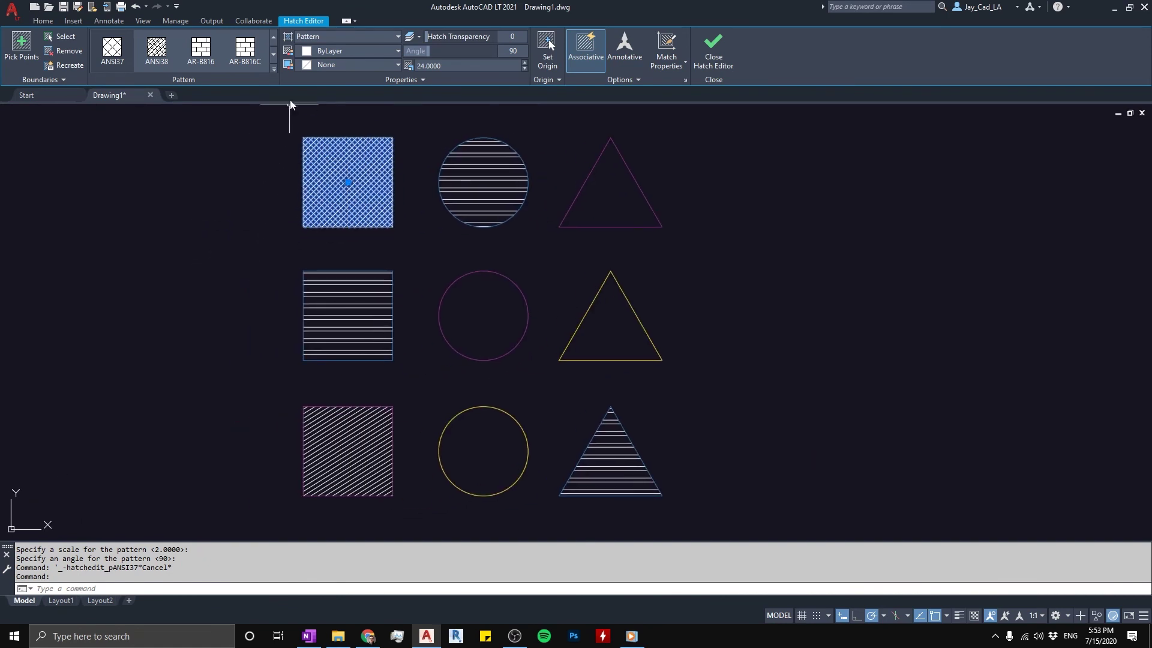
{"action": "left_click", "coordinate": [273, 68]}
{"action": "mouse_move", "coordinate": [276, 51]}
{"action": "left_mouse_down"}
{"action": "mouse_move", "coordinate": [272, 175]}
{"action": "mouse_move", "coordinate": [278, 42]}
{"action": "left_mouse_up"}
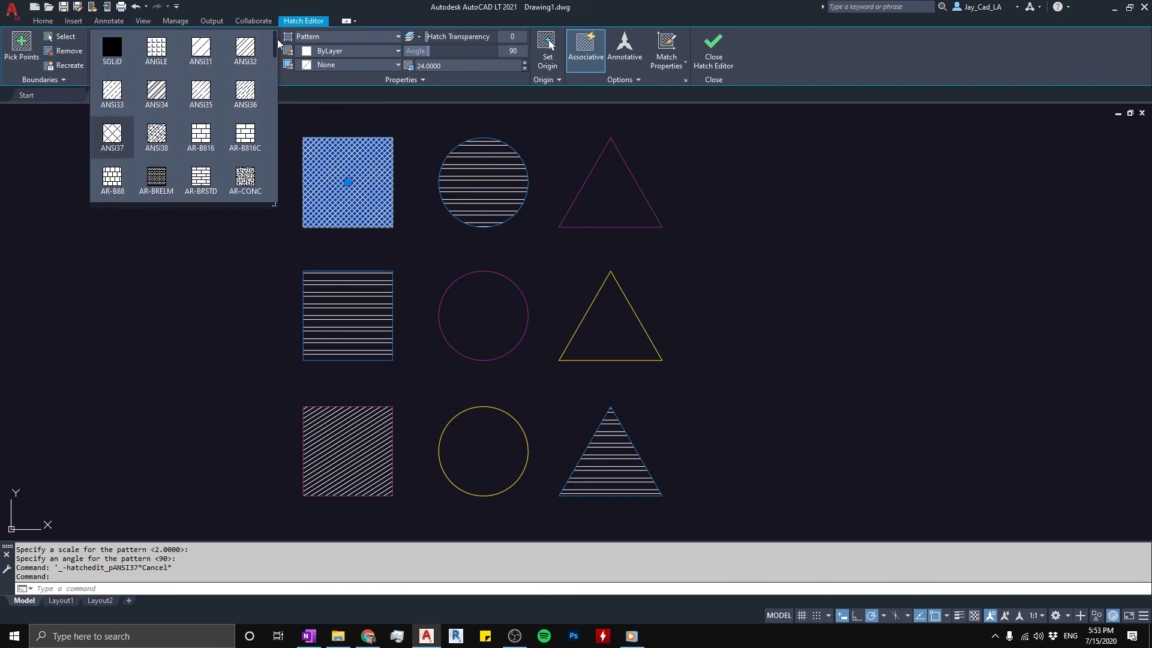